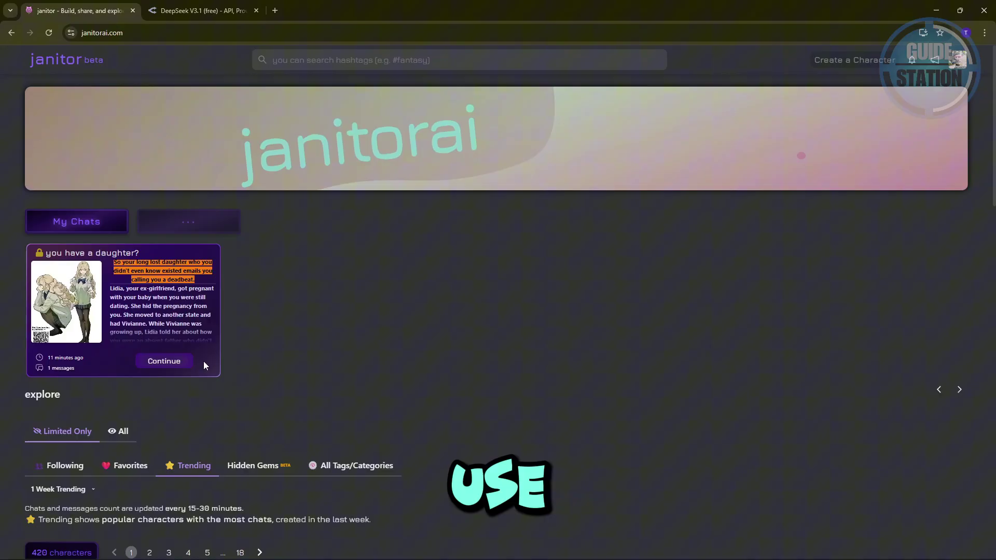
Resume the 'you have a daughter?' chat and open a blank Proxy configuration form in API Settings
{"action": "left_click", "coordinate": [179, 363]}
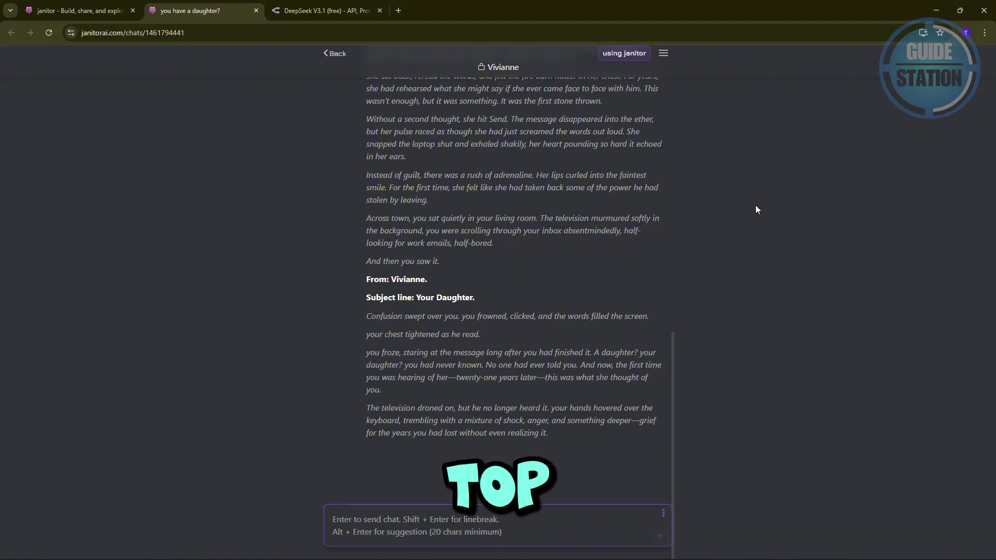
{"action": "left_click", "coordinate": [663, 53]}
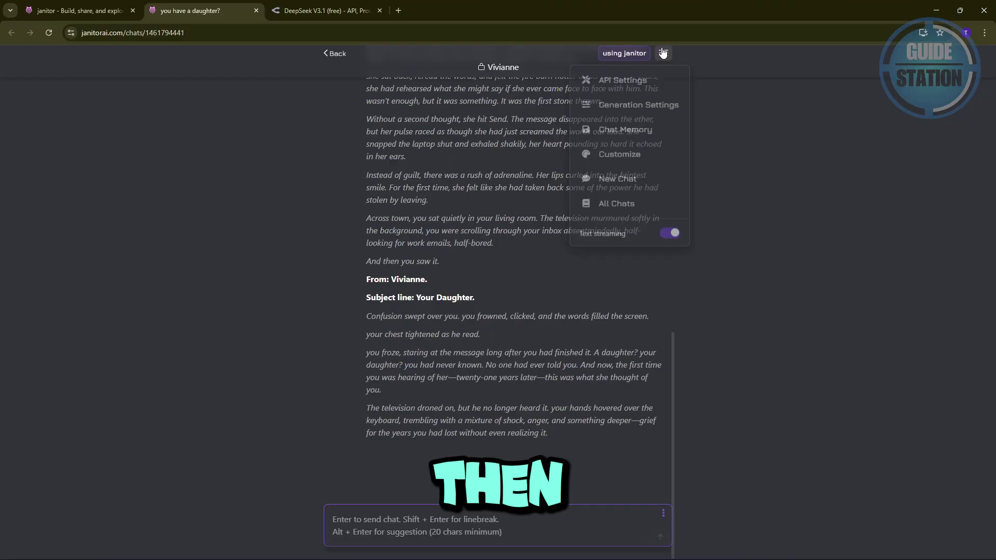
{"action": "left_click", "coordinate": [645, 88]}
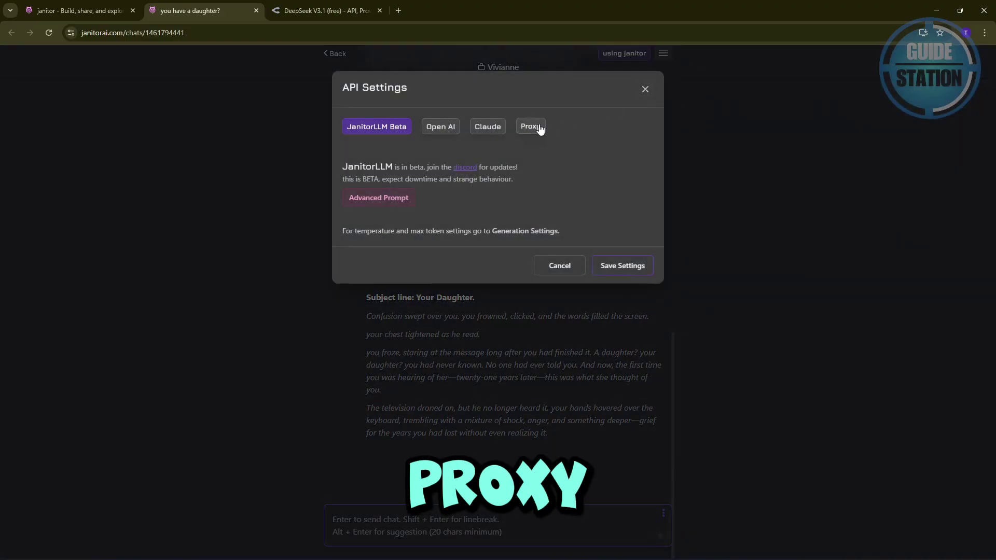
{"action": "left_click", "coordinate": [538, 127]}
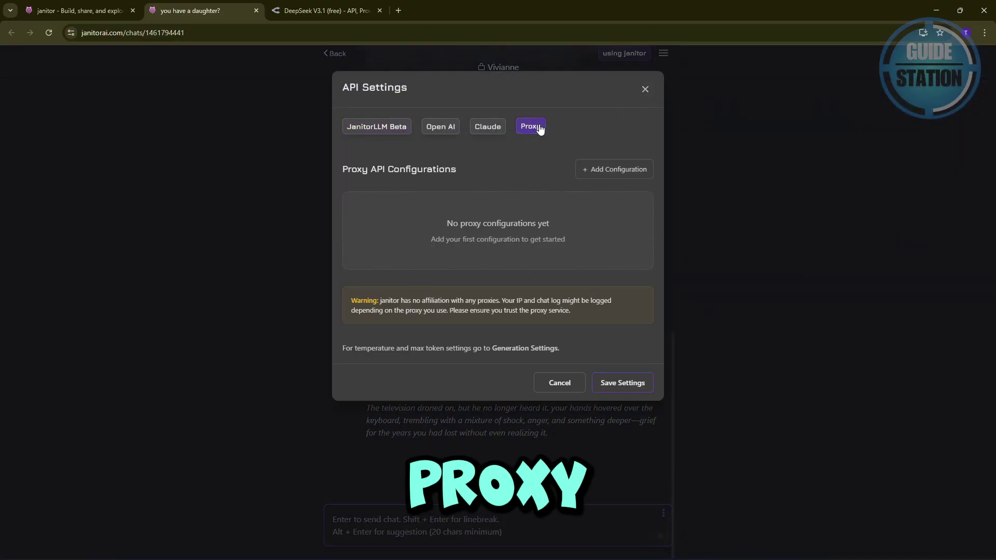
{"action": "left_click", "coordinate": [624, 171]}
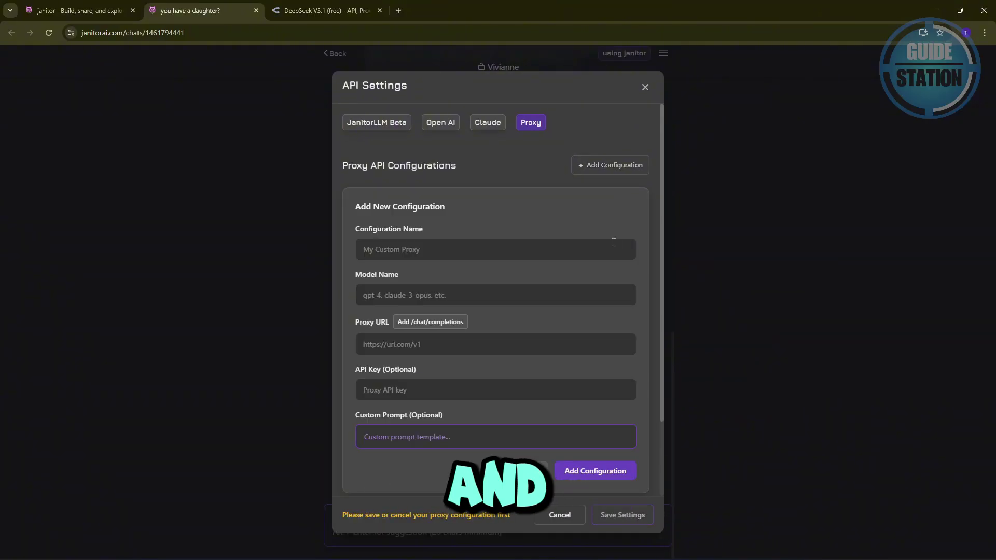
On OpenRouter's DeepSeek V3.1 page, select the model title 'DeepSeek: DeepSeek V3.1' for copying
{"action": "left_click", "coordinate": [321, 10]}
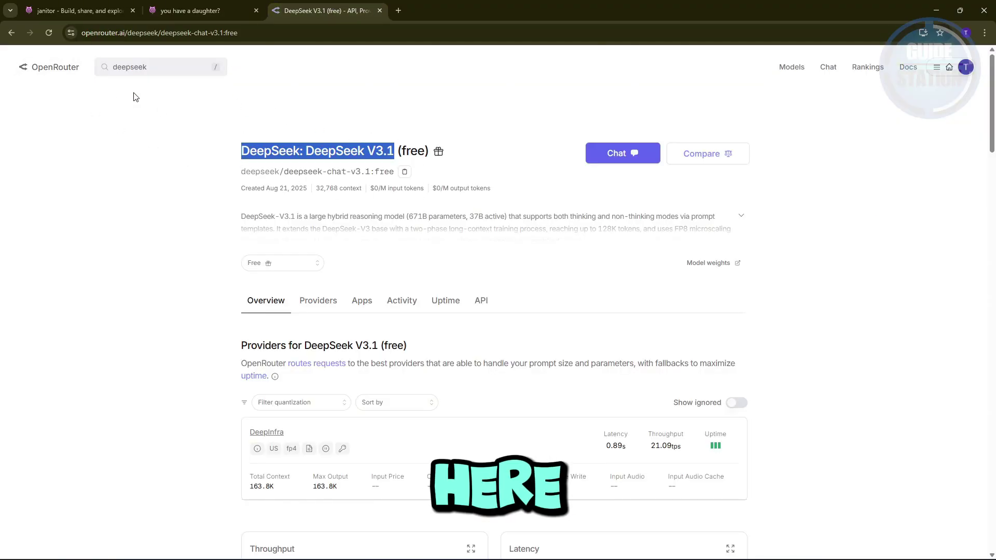
{"action": "left_click", "coordinate": [138, 205]}
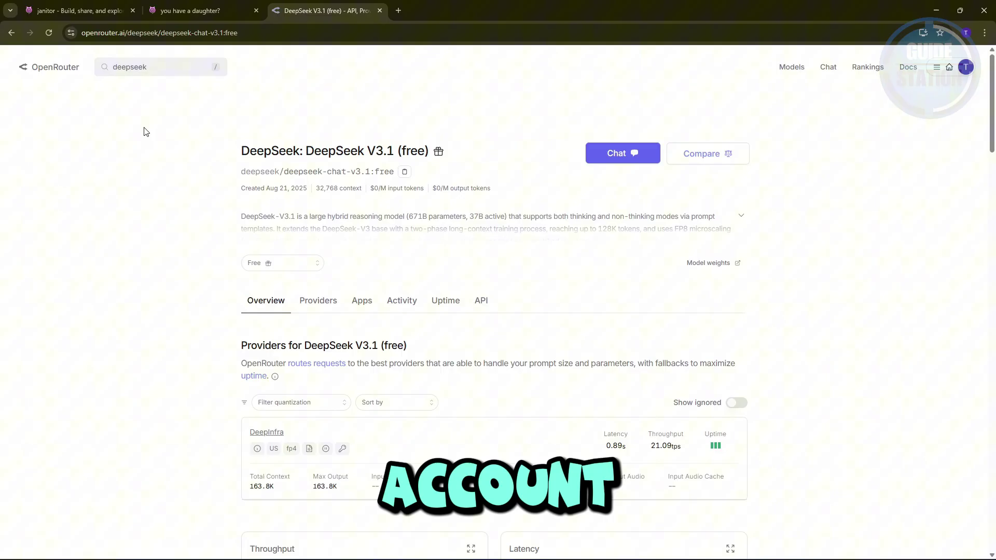
{"action": "left_click", "coordinate": [160, 68]}
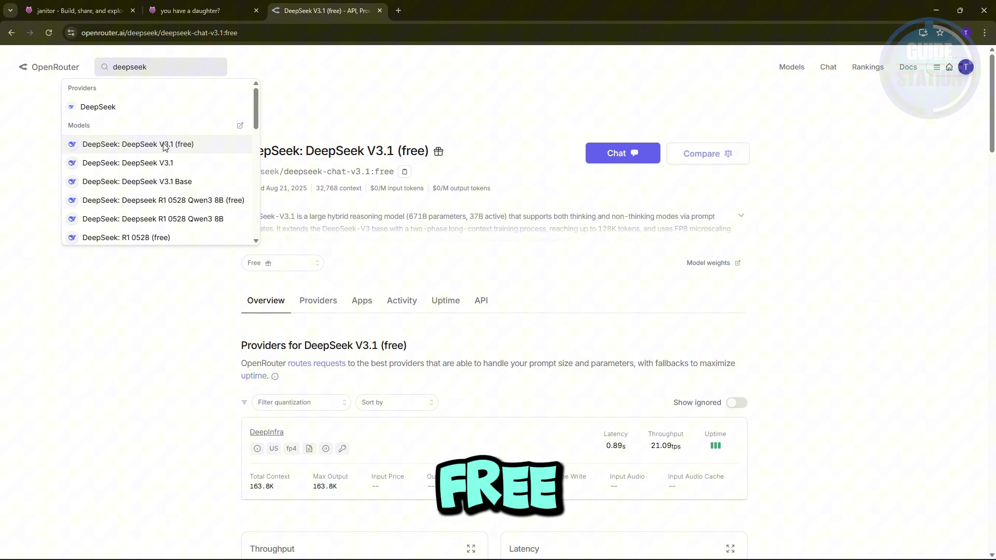
{"action": "left_click", "coordinate": [196, 149]}
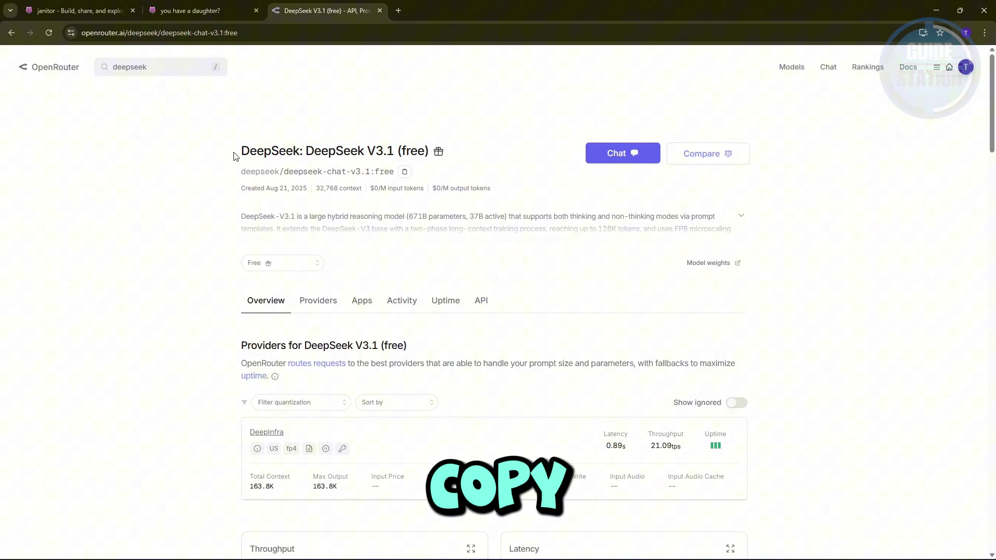
{"action": "left_click_drag", "start_coordinate": [238, 155], "coordinate": [397, 154]}
{"action": "key", "text": "ctrl+c"}
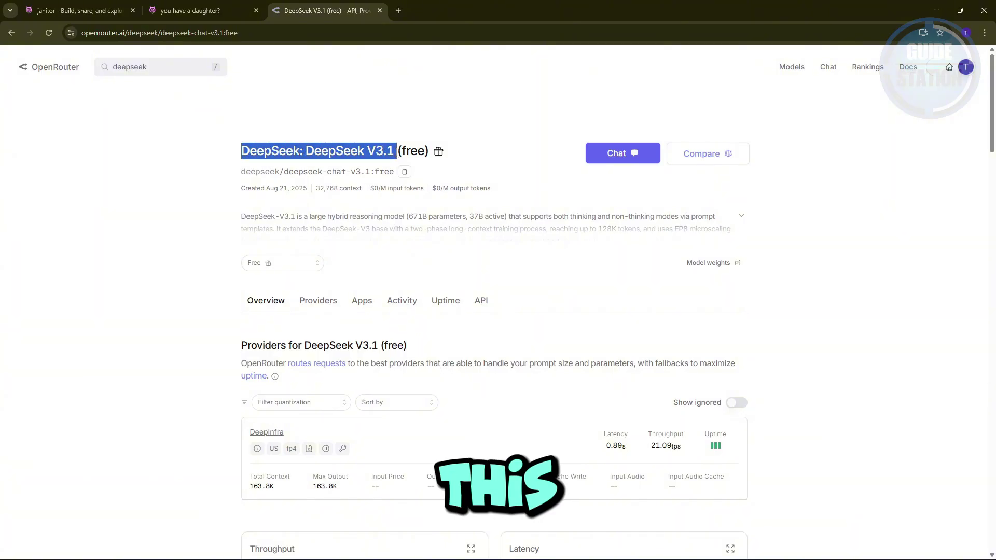
Paste 'DeepSeek: DeepSeek V3.1' as the JanitorAI configuration name
{"action": "left_click", "coordinate": [202, 8]}
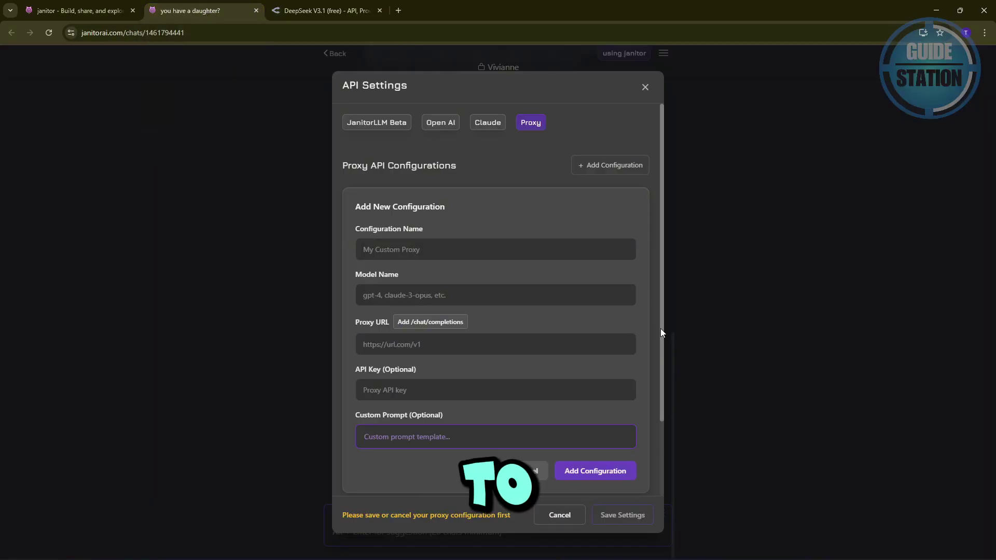
{"action": "left_click", "coordinate": [427, 252]}
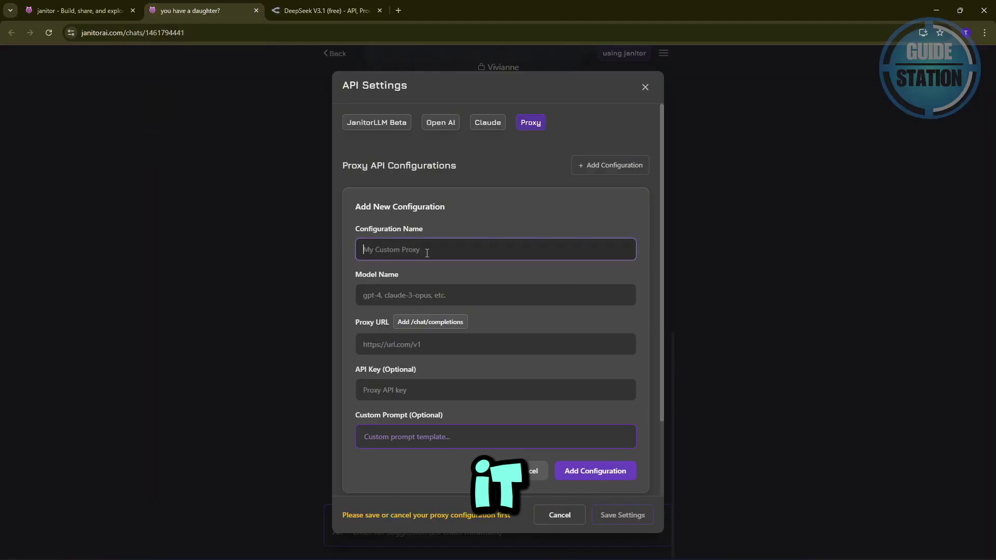
{"action": "key", "text": "ctrl+v"}
Copy the model ID deepseek/deepseek-chat-v3.1:free from OpenRouter and paste it as the Model Name
{"action": "left_click", "coordinate": [332, 8]}
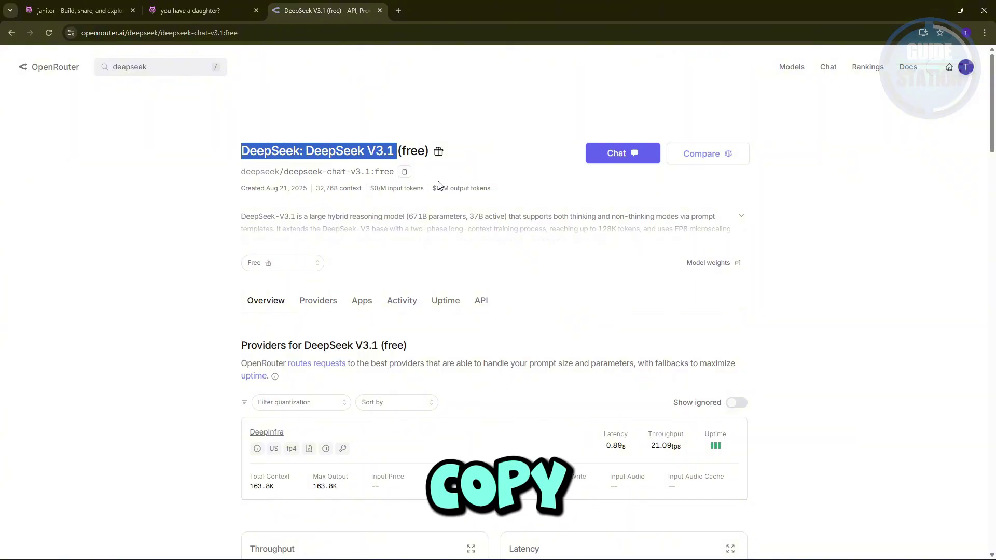
{"action": "left_click", "coordinate": [405, 175]}
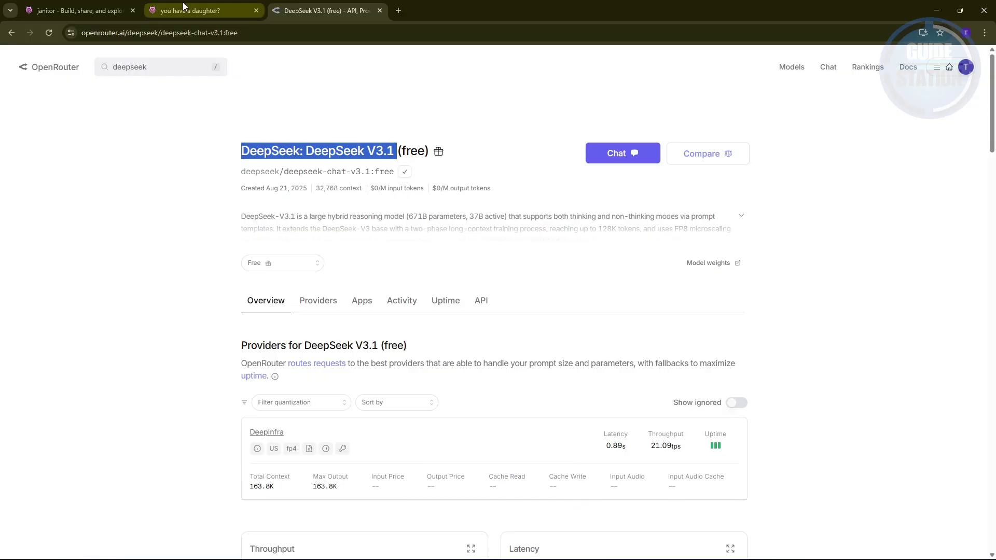
{"action": "left_click", "coordinate": [202, 11]}
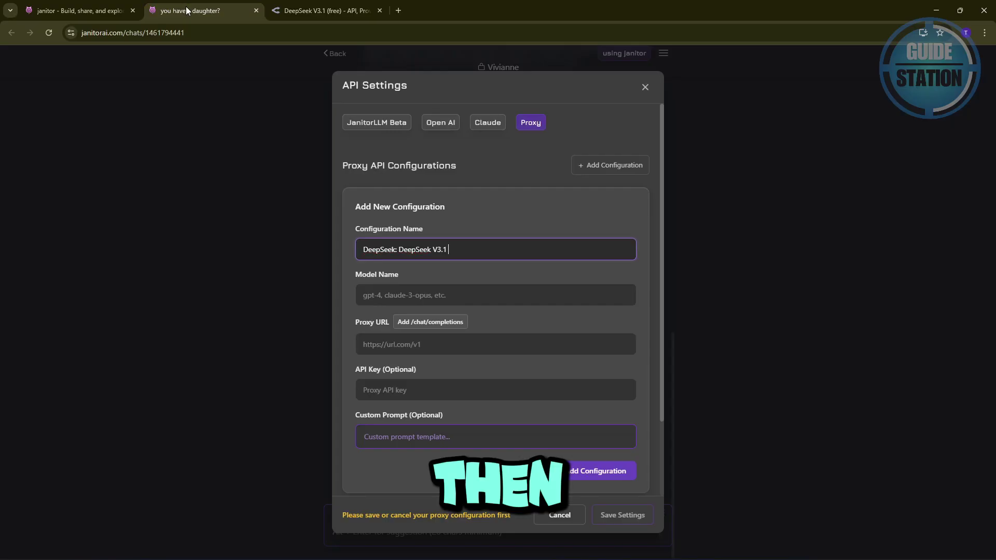
{"action": "left_click", "coordinate": [509, 292]}
{"action": "key", "text": "ctrl+v"}
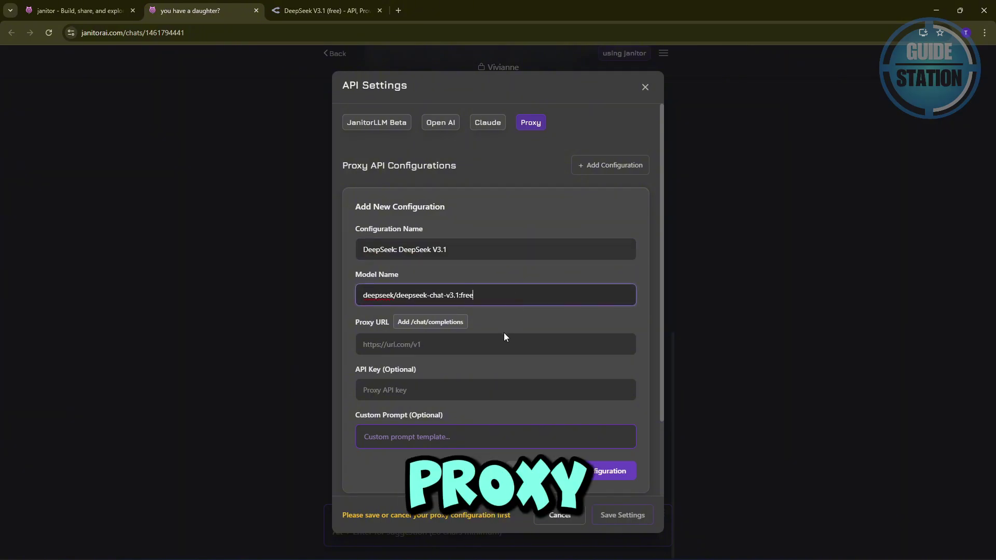
Copy the saved chat completions URL from the Notepad note and return to JanitorAI's Proxy URL field
{"action": "key", "text": "alt+Tab"}
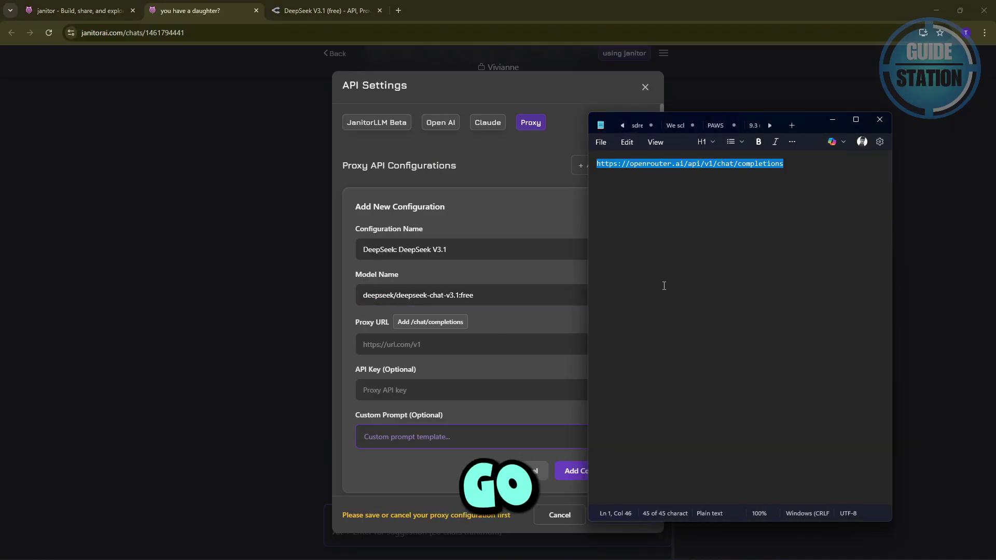
{"action": "key", "text": "ctrl+x"}
{"action": "key", "text": "ctrl+z"}
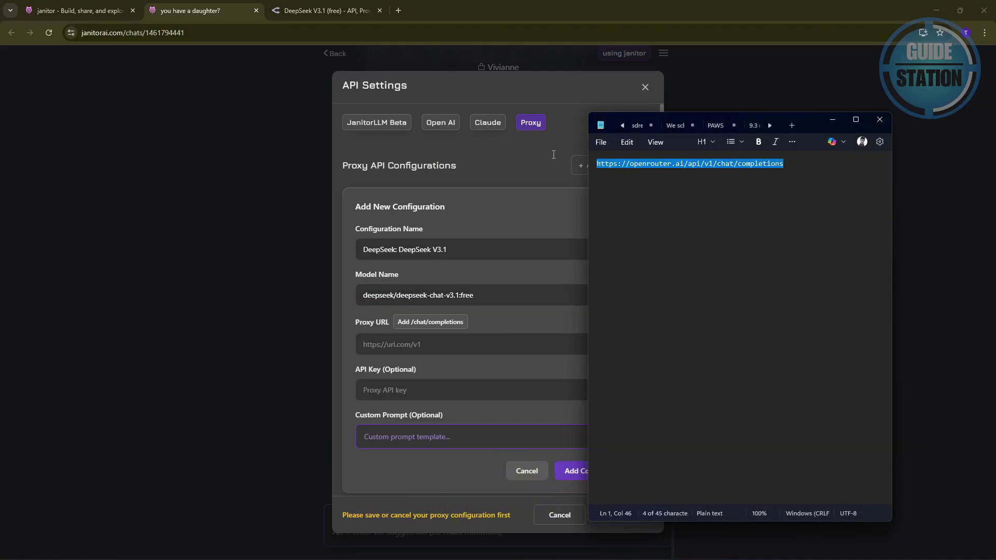
{"action": "key", "text": "ctrl+a"}
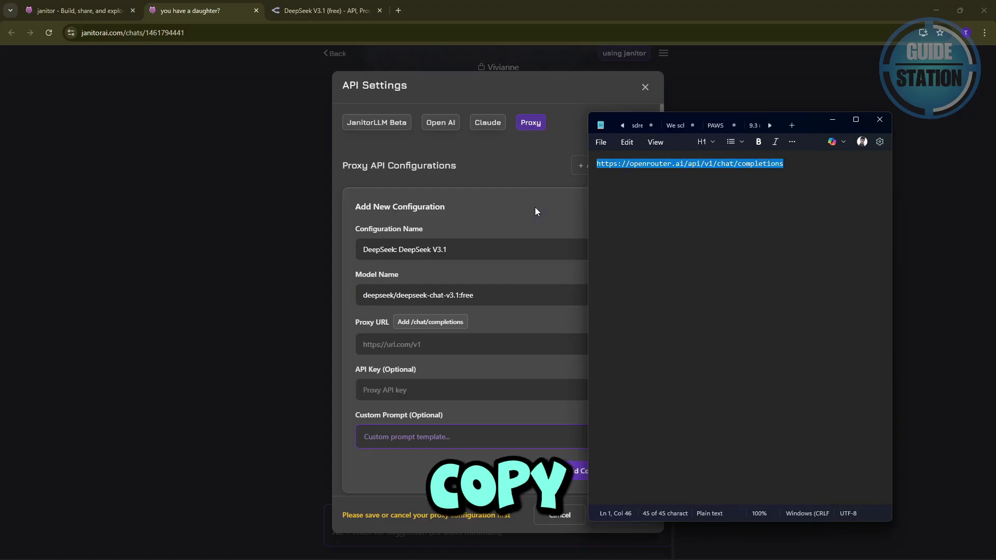
{"action": "left_click", "coordinate": [455, 345]}
{"action": "key", "text": "ctrl+v"}
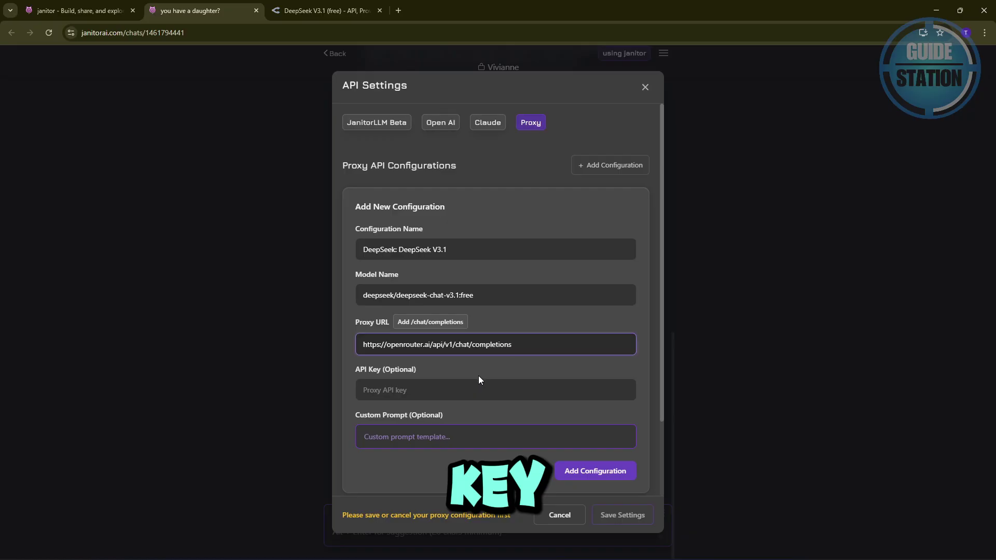
Create an OpenRouter API key named 'deepseek jan test' on the Keys page and copy it
{"action": "left_click", "coordinate": [322, 11]}
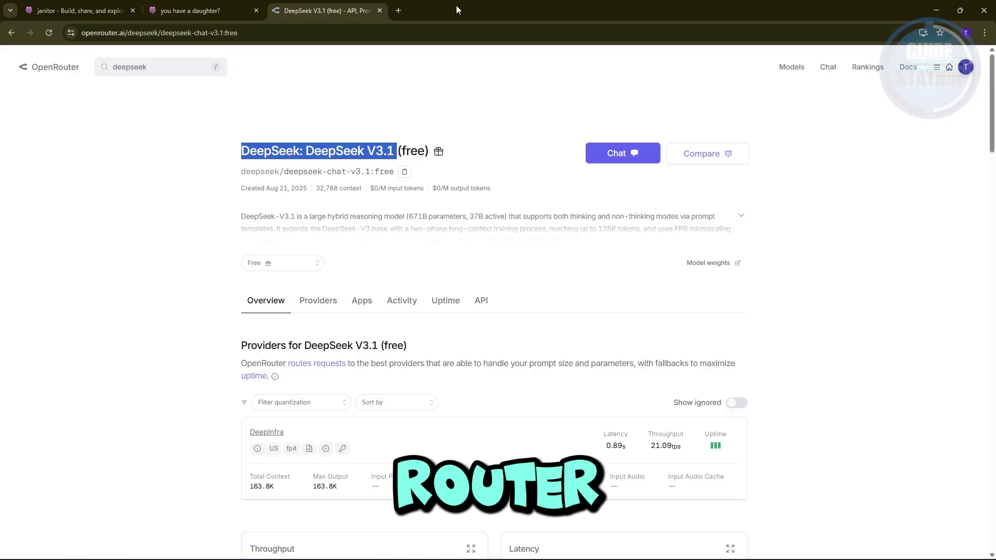
{"action": "left_click", "coordinate": [936, 68]}
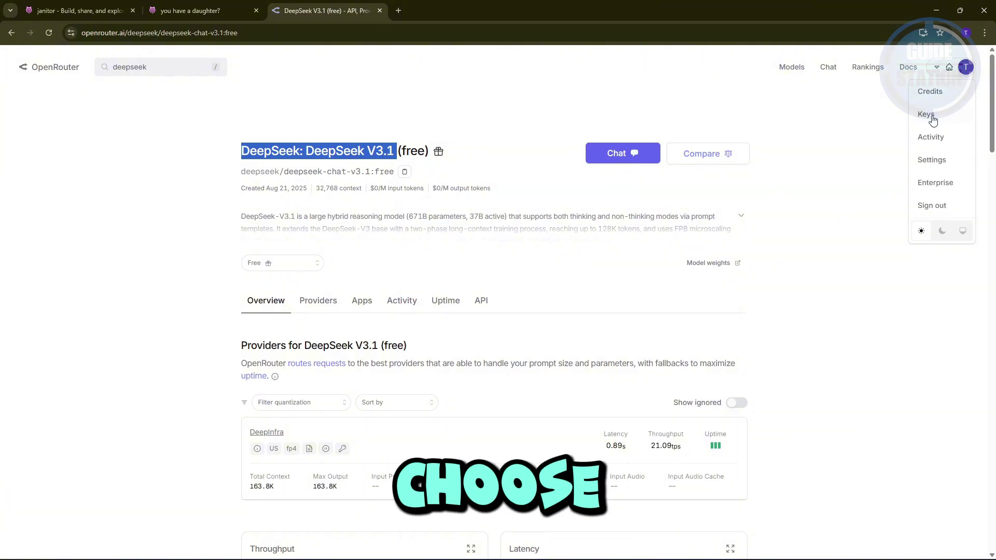
{"action": "left_click", "coordinate": [927, 114]}
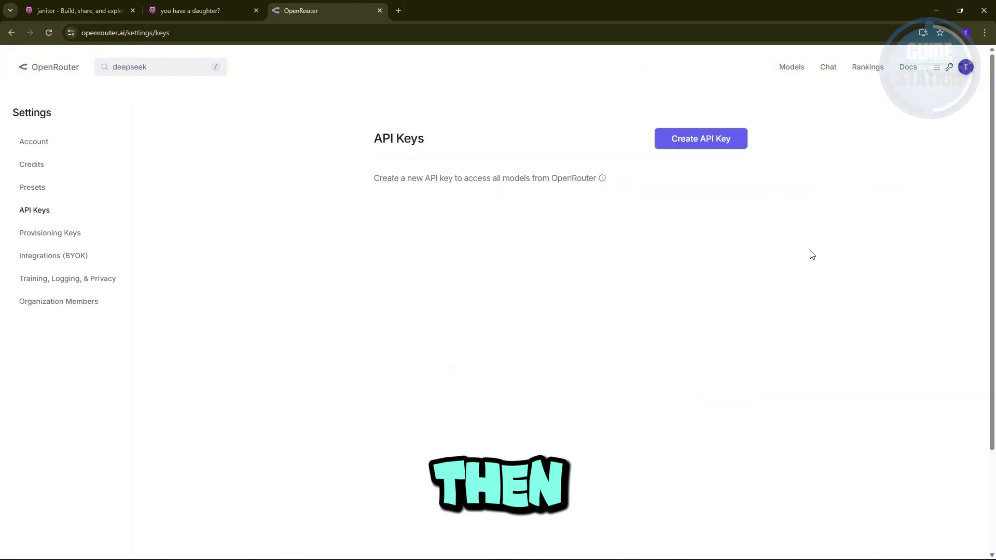
{"action": "left_click", "coordinate": [712, 147]}
{"action": "left_click", "coordinate": [448, 281]}
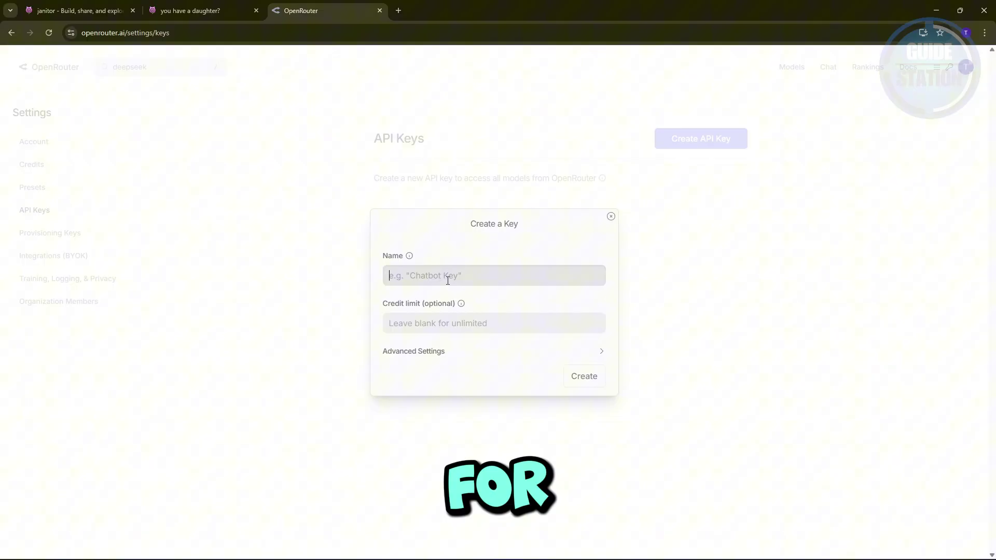
{"action": "type", "text": "deepse"}
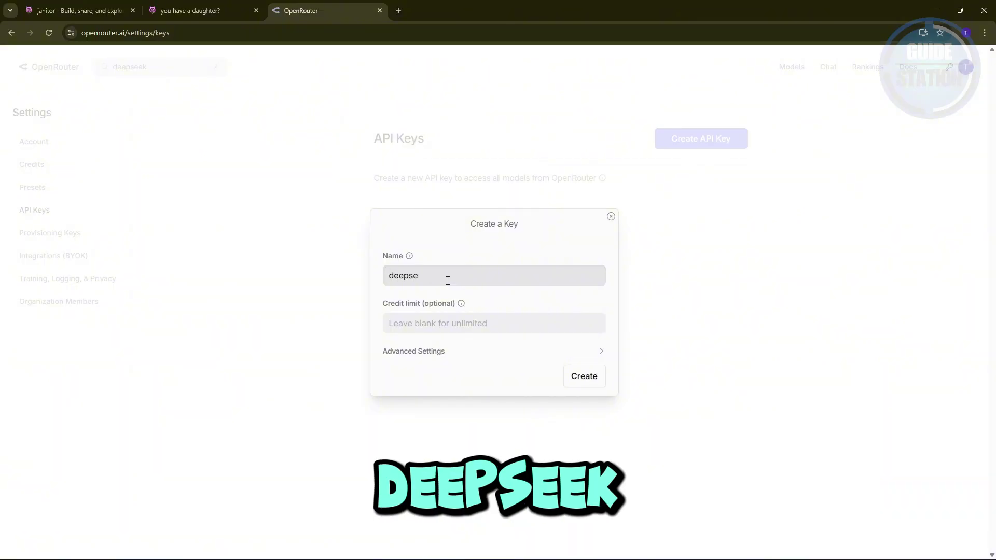
{"action": "type", "text": "ek jan test"}
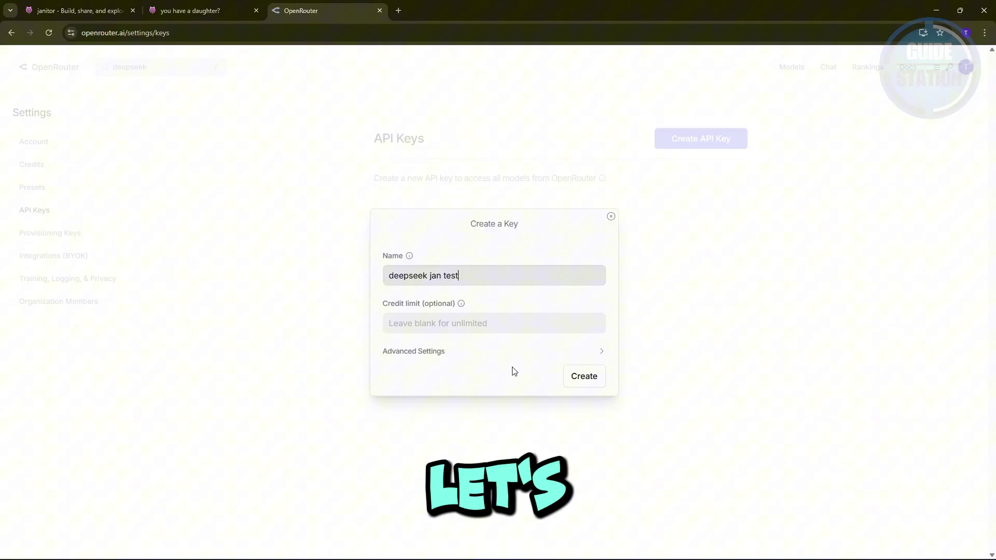
{"action": "left_click", "coordinate": [584, 379]}
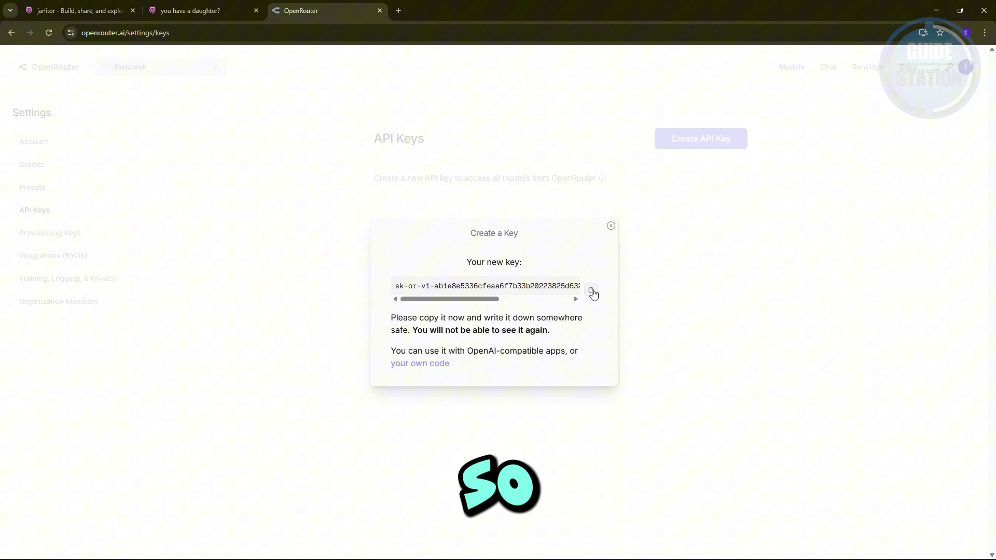
{"action": "left_click", "coordinate": [591, 287]}
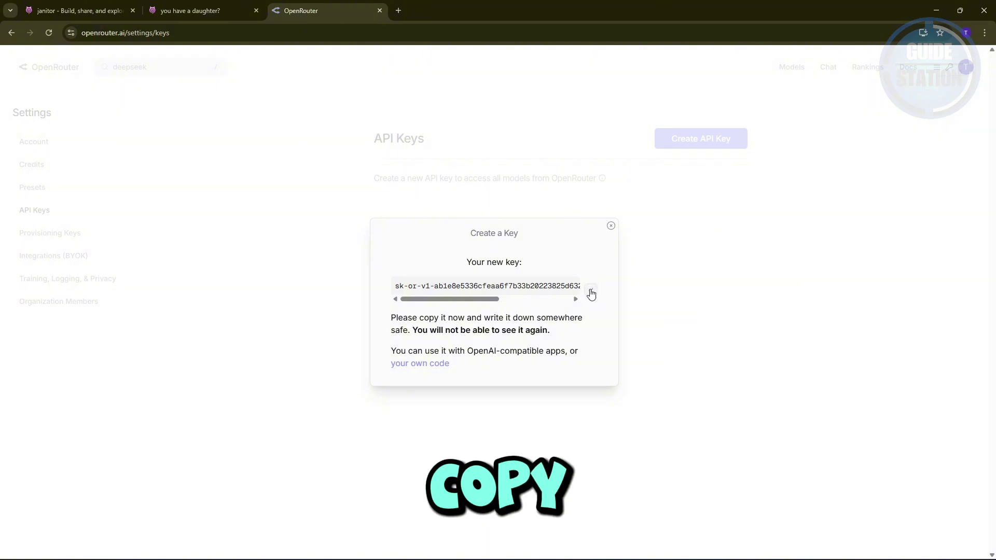
Paste the copied OpenRouter key into the proxy form's API Key field, leaving the custom prompt empty
{"action": "left_click", "coordinate": [217, 10]}
{"action": "left_click", "coordinate": [448, 399]}
{"action": "key", "text": "ctrl+v"}
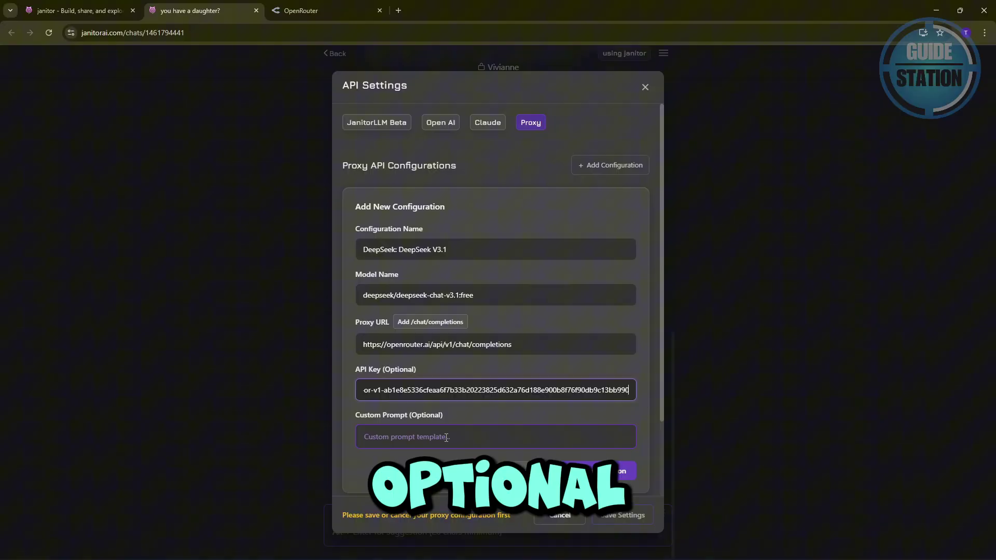
{"action": "left_click", "coordinate": [482, 435]}
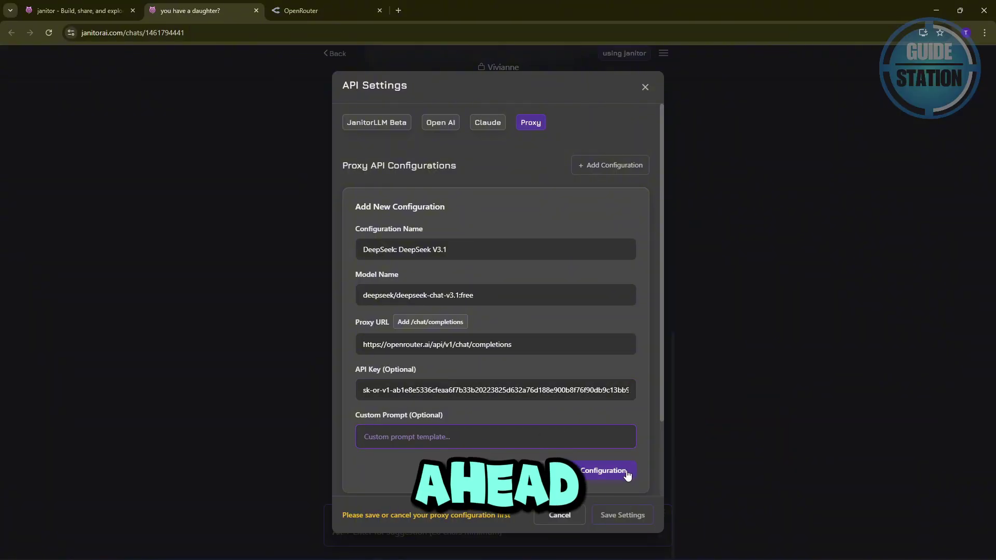
{"action": "scroll", "coordinate": [608, 424], "scroll_direction": "down", "scroll_amount": 2}
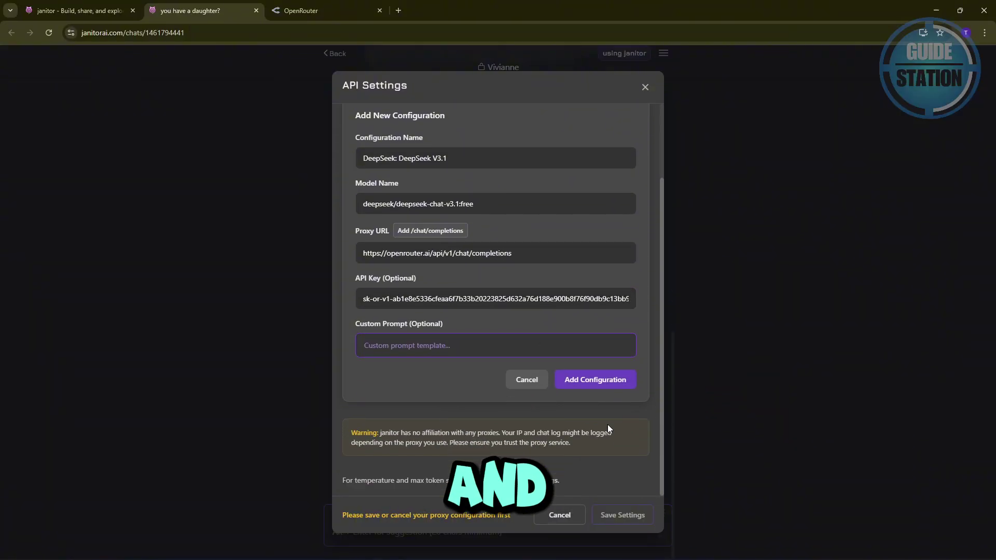
Add the DeepSeek: DeepSeek V3.1 configuration to the proxy list
{"action": "left_click", "coordinate": [612, 381]}
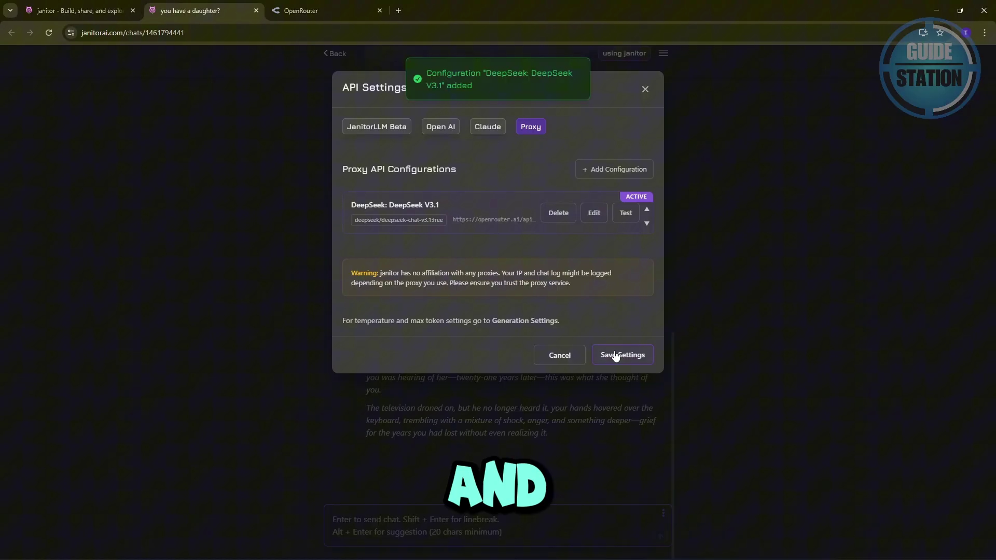